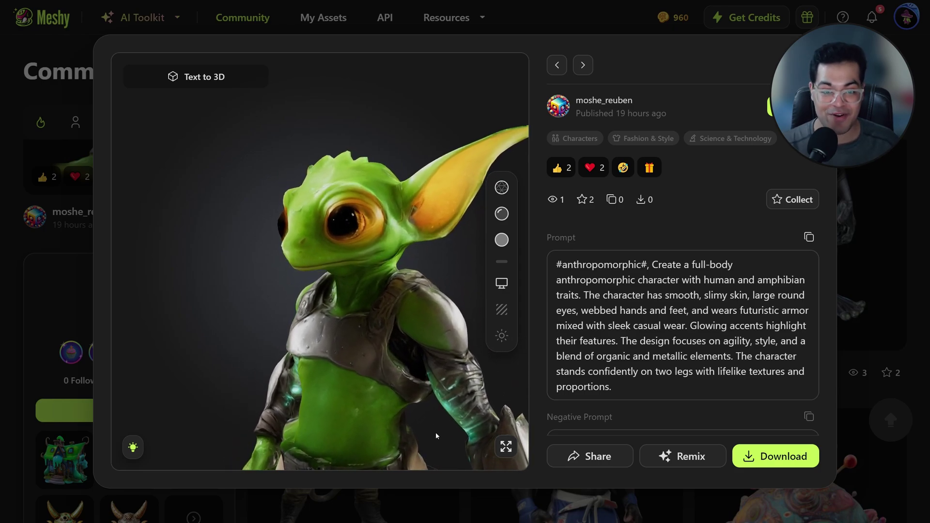
# Examine the sample AI-generated models, including the creature, horned bust, tree, jacket, robe and bucket, from different angles
pyautogui.moveTo(435, 432); pyautogui.dragTo(492, 439)
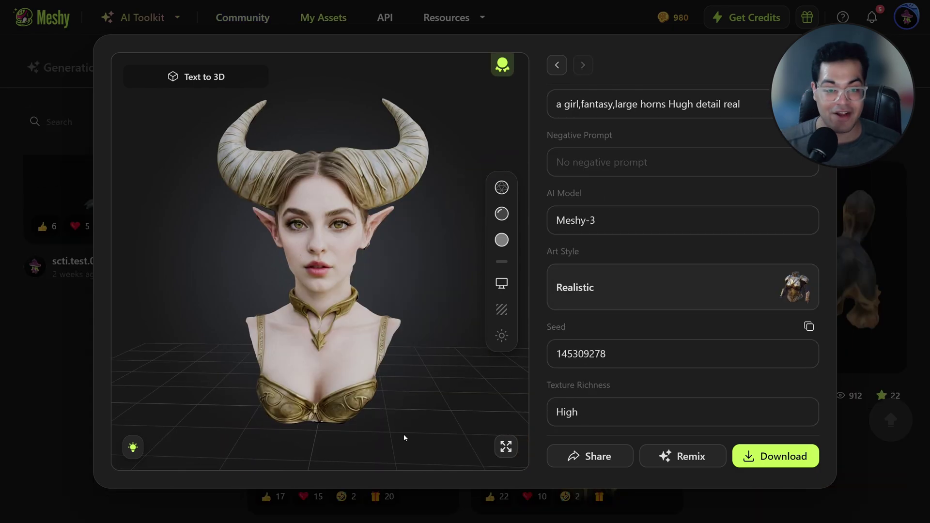
pyautogui.moveTo(404, 437)
pyautogui.mouseDown()
pyautogui.moveTo(407, 445)
pyautogui.moveTo(417, 438)
pyautogui.moveTo(403, 437)
pyautogui.moveTo(409, 443)
pyautogui.mouseUp()
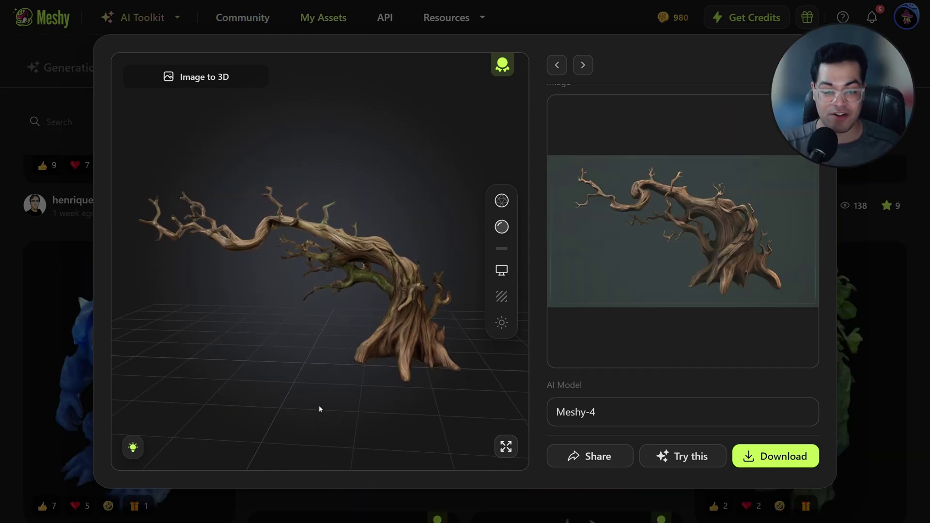
pyautogui.moveTo(318, 405)
pyautogui.mouseDown()
pyautogui.moveTo(319, 392)
pyautogui.moveTo(356, 406)
pyautogui.moveTo(336, 421)
pyautogui.moveTo(310, 416)
pyautogui.moveTo(318, 406)
pyautogui.mouseUp()
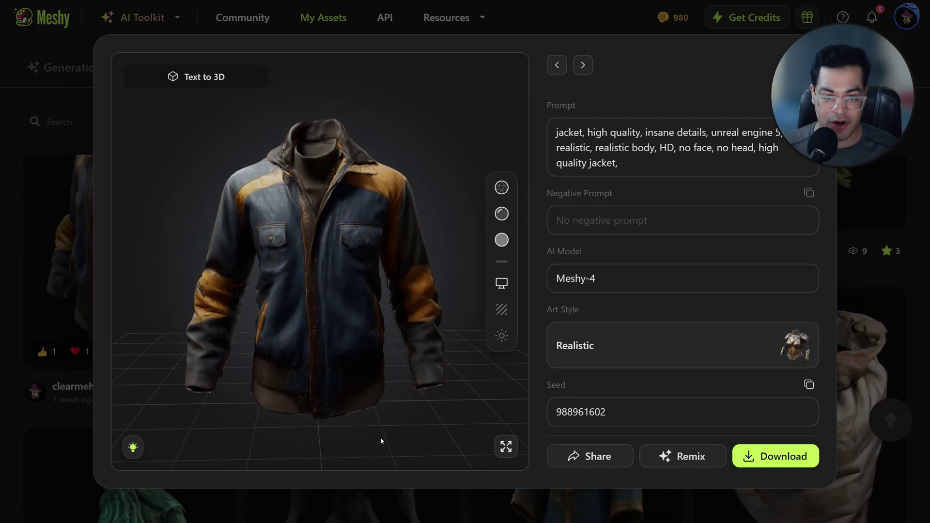
pyautogui.moveTo(381, 440); pyautogui.dragTo(377, 416)
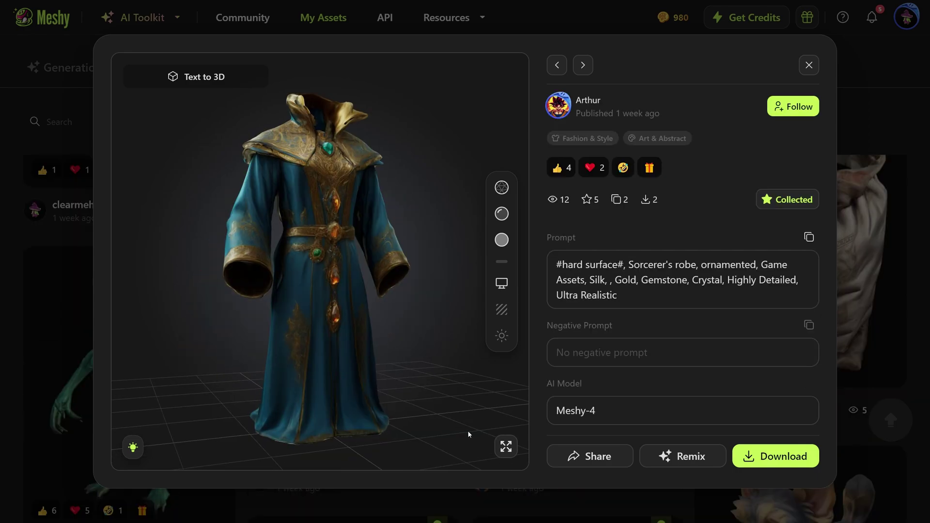
pyautogui.moveTo(465, 426); pyautogui.dragTo(452, 447)
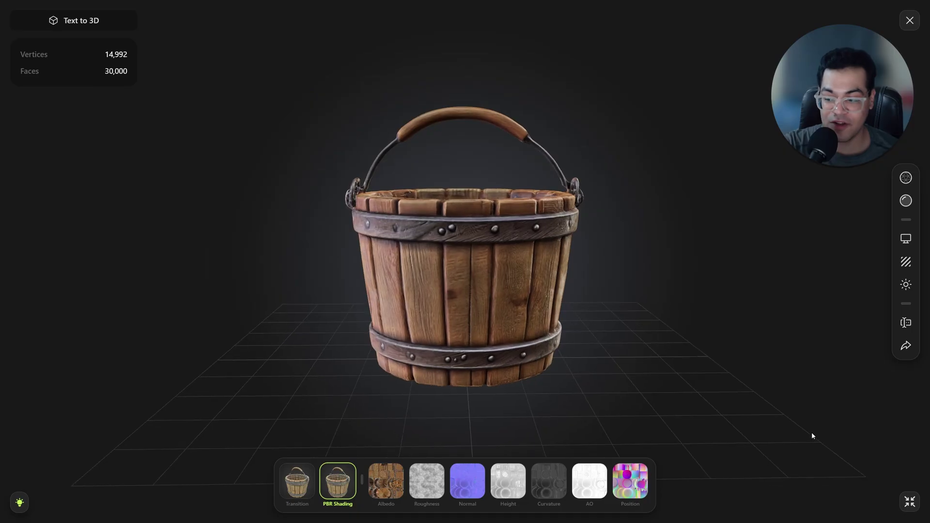
pyautogui.moveTo(812, 436); pyautogui.dragTo(719, 439)
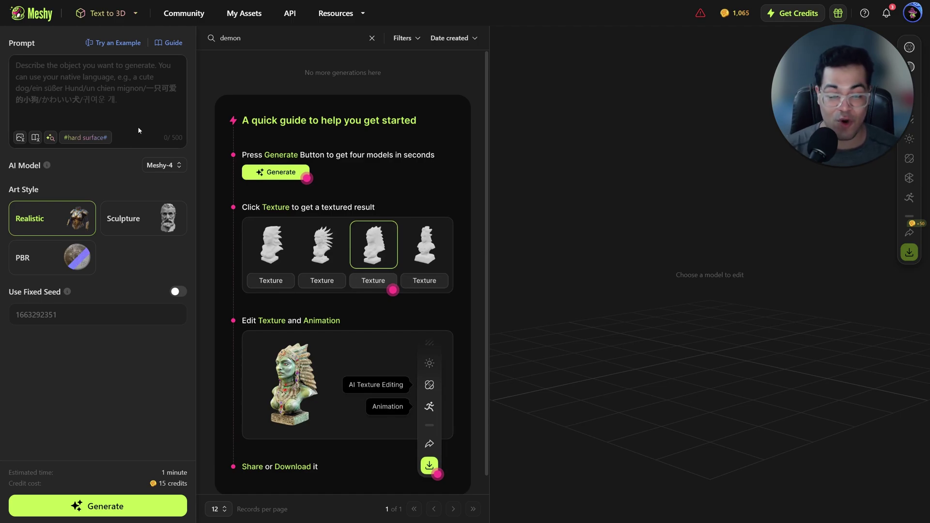
# Enter the text-to-3D prompt "a demon spawn for a horror film"
pyautogui.click(139, 114)
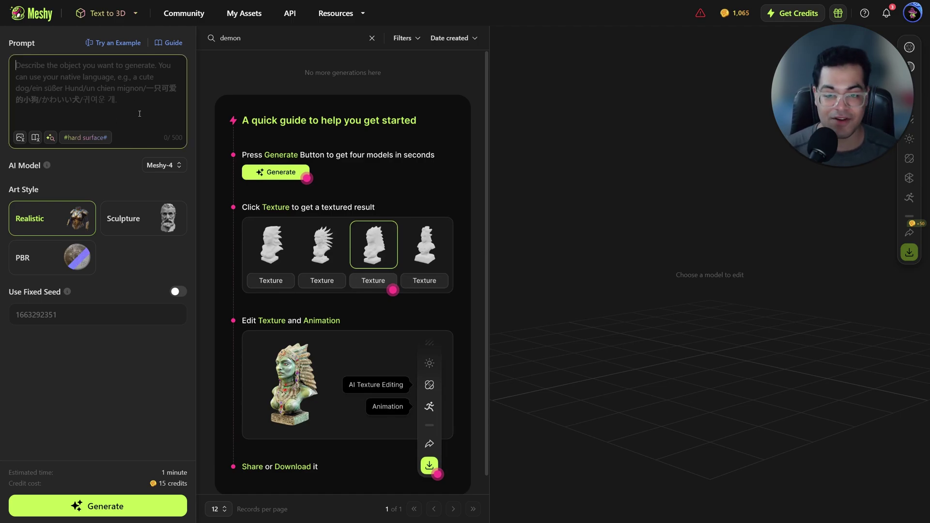
pyautogui.write('a de')
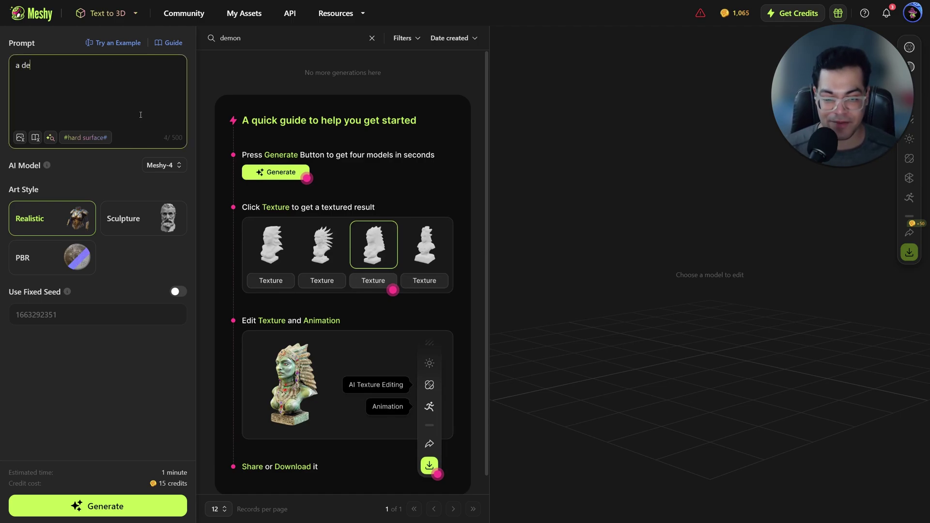
pyautogui.write('mon spawn')
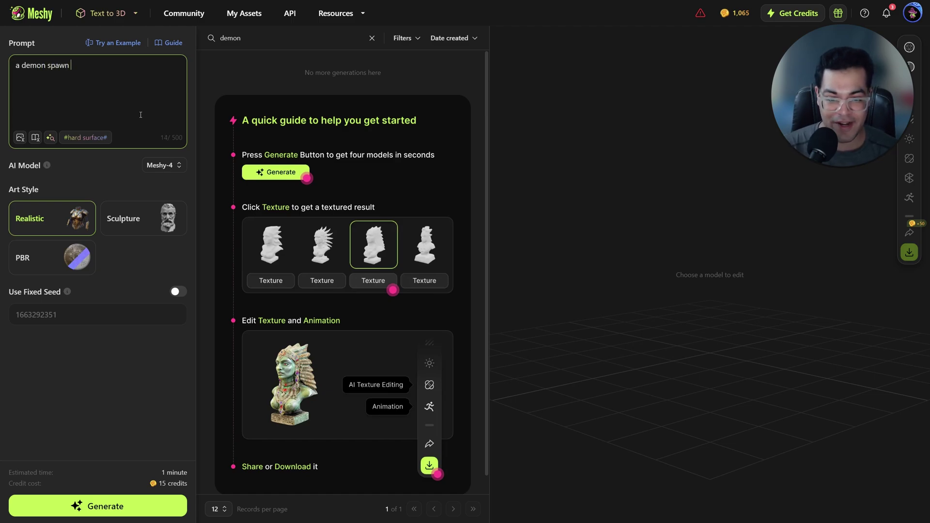
pyautogui.write(' for a horror film')
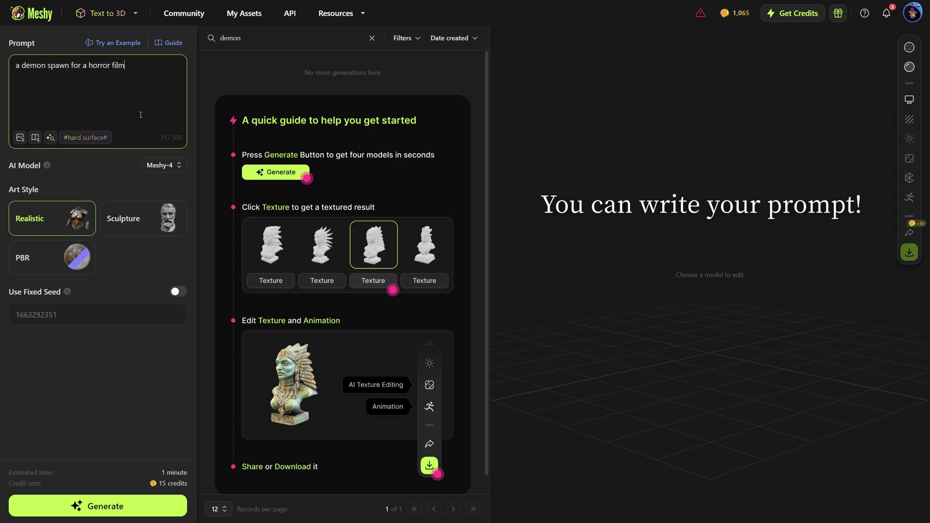
pyautogui.click(60, 158)
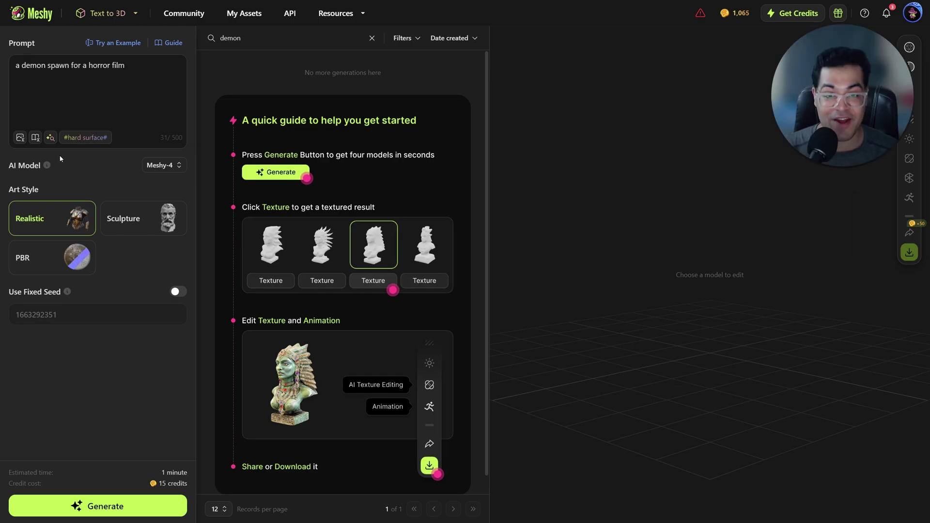
# Browse the suggested prompt keywords and append the detail terms Organic, Highly Detailed and Ultra Realistic to the prompt
pyautogui.click(35, 137)
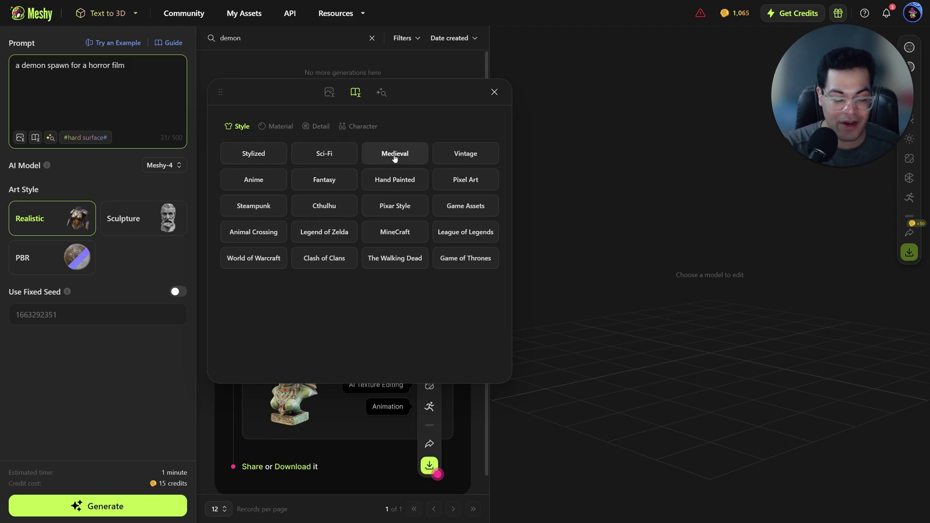
pyautogui.click(279, 127)
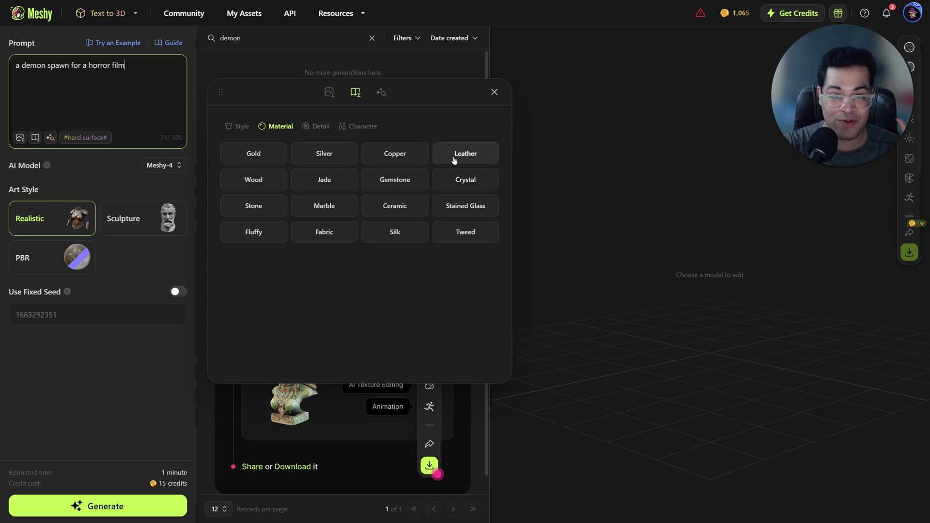
pyautogui.click(319, 128)
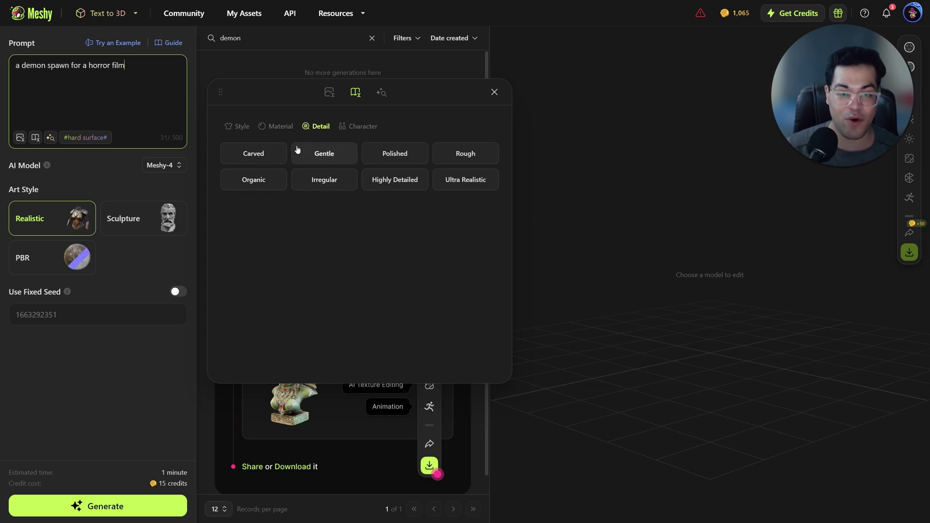
pyautogui.click(264, 186)
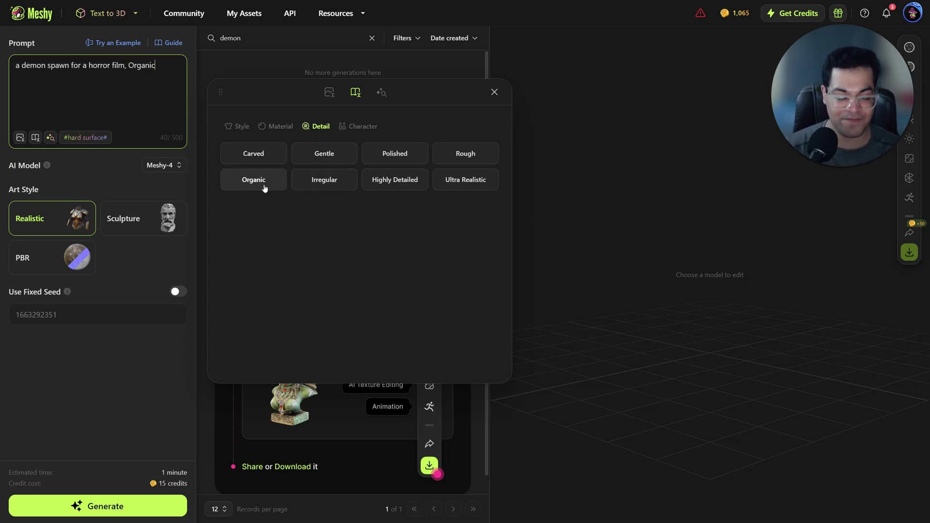
pyautogui.click(407, 187)
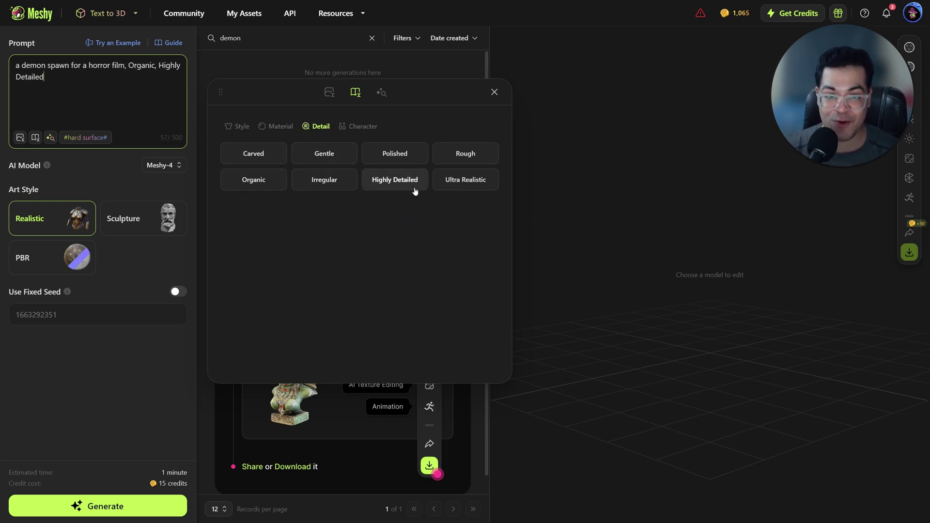
pyautogui.click(478, 190)
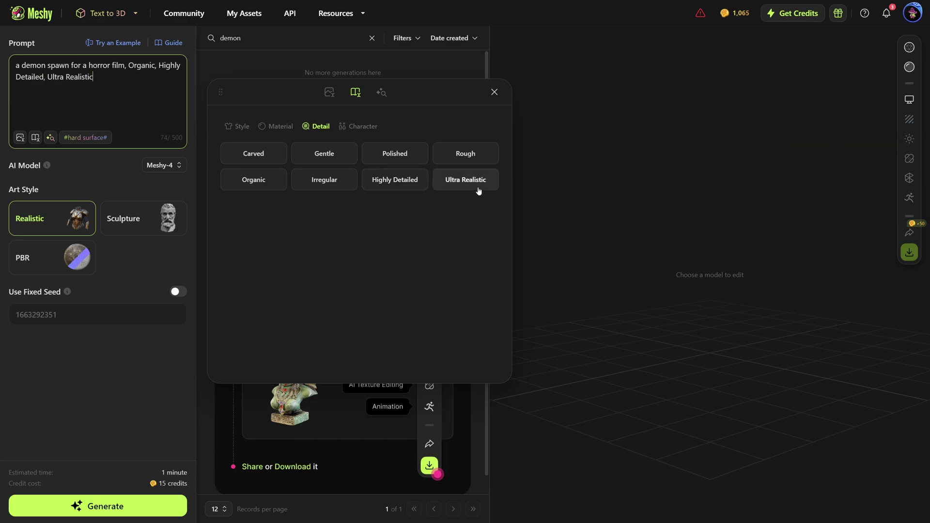
# Append the character keyword A-pose to the prompt and close the keyword library
pyautogui.click(363, 129)
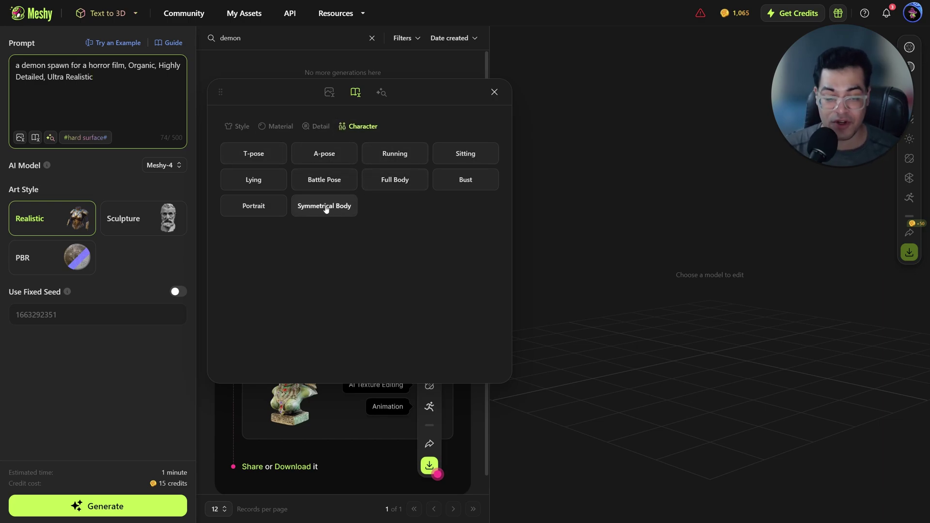
pyautogui.click(333, 155)
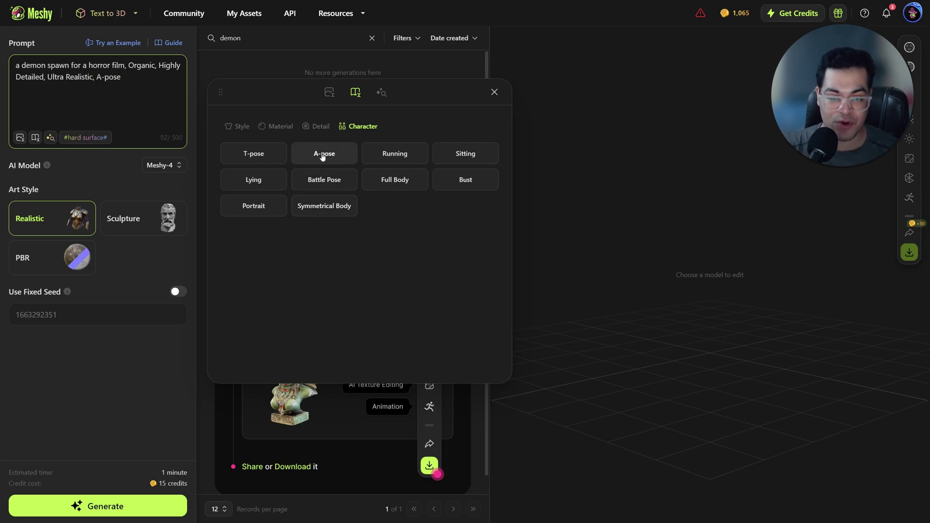
pyautogui.click(494, 92)
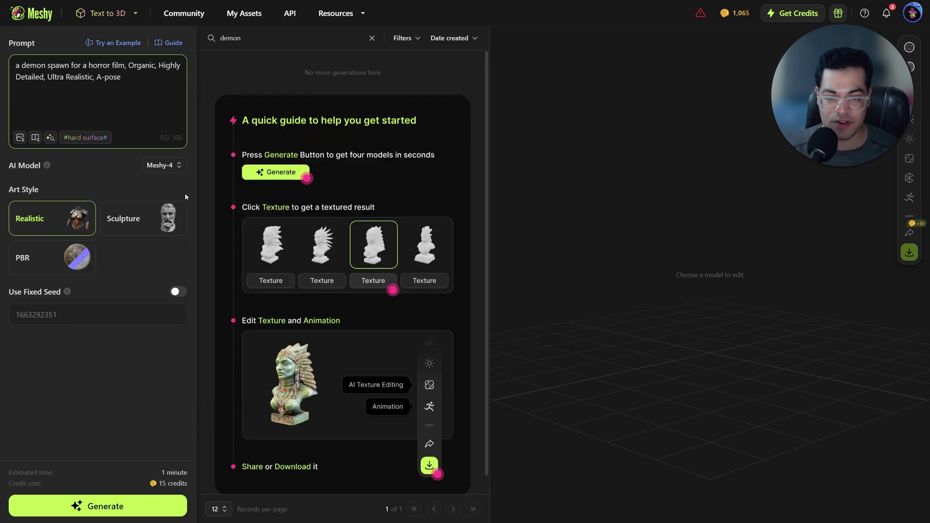
# Read the AI model descriptions and choose Meshy-4 as the generation model
pyautogui.click(104, 171)
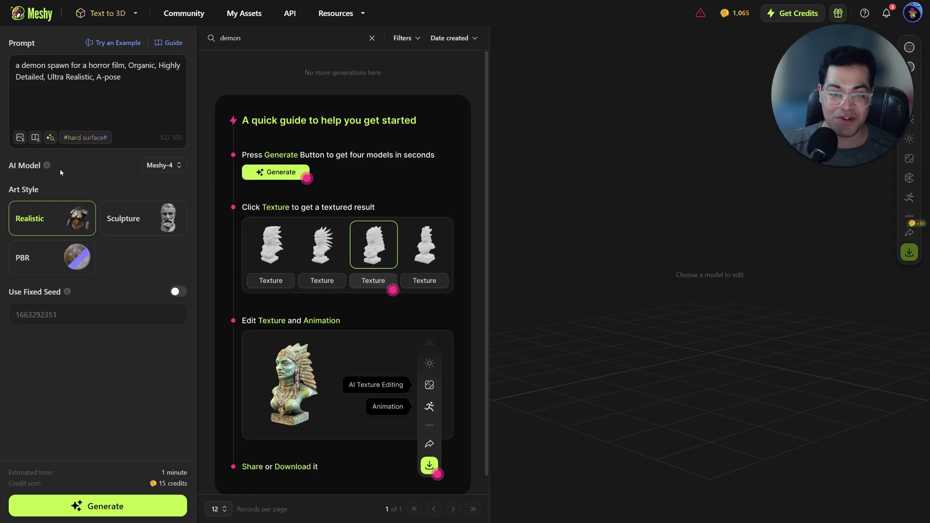
pyautogui.moveTo(48, 166)
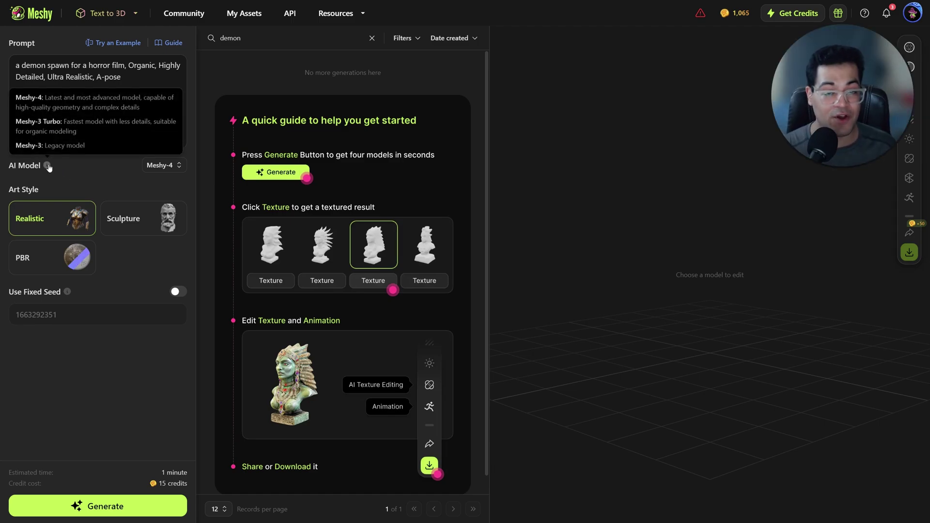
pyautogui.click(184, 166)
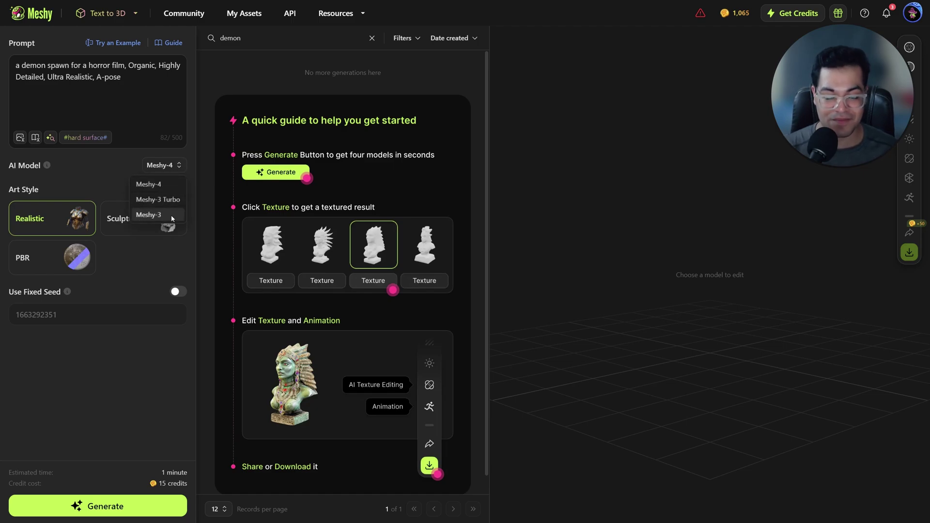
pyautogui.click(168, 184)
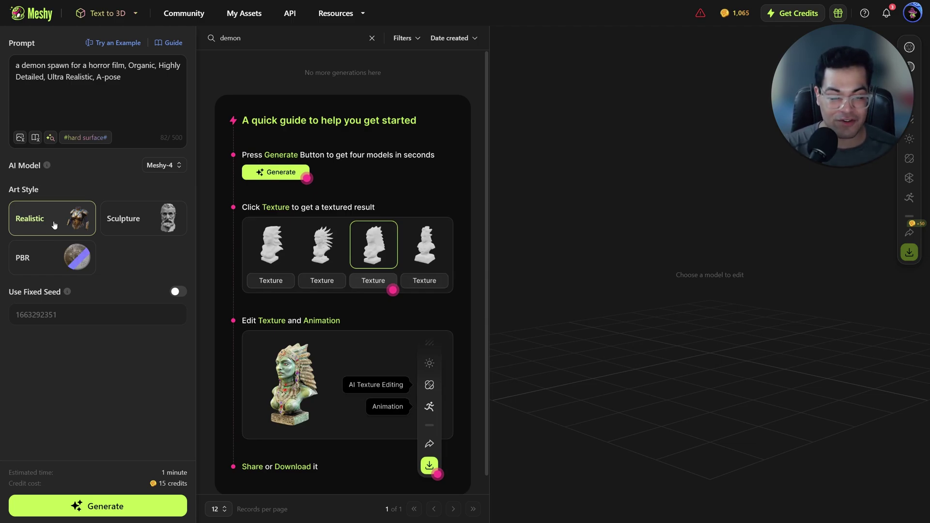
# Try the Sculpture and PBR art styles, settle on Realistic, and generate the demon models
pyautogui.click(144, 226)
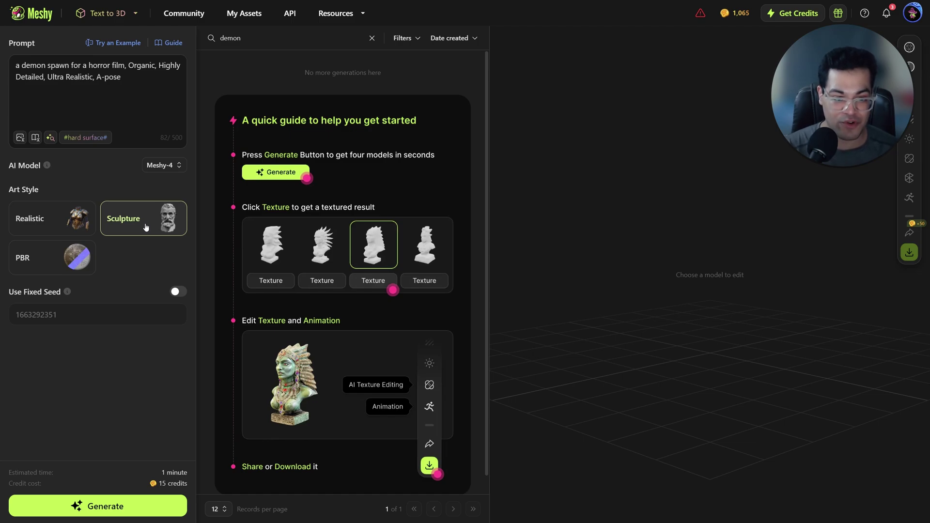
pyautogui.click(51, 257)
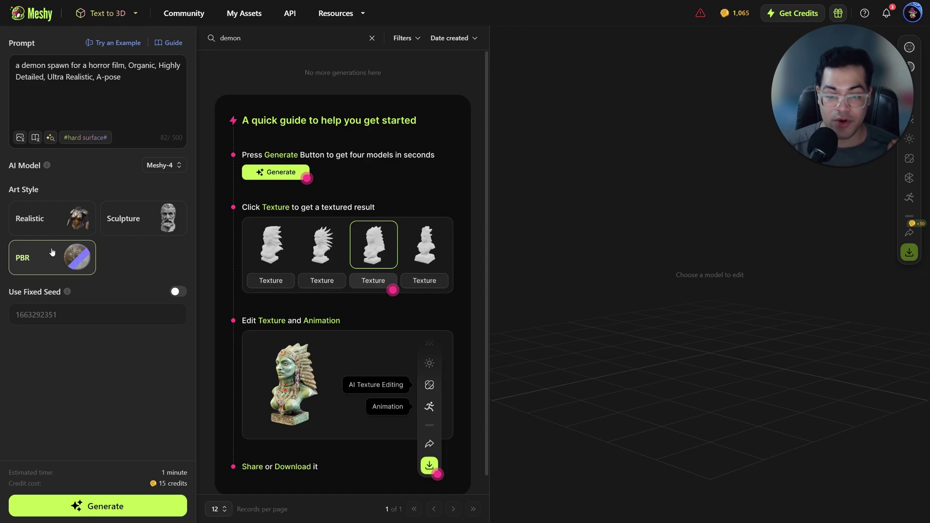
pyautogui.click(55, 222)
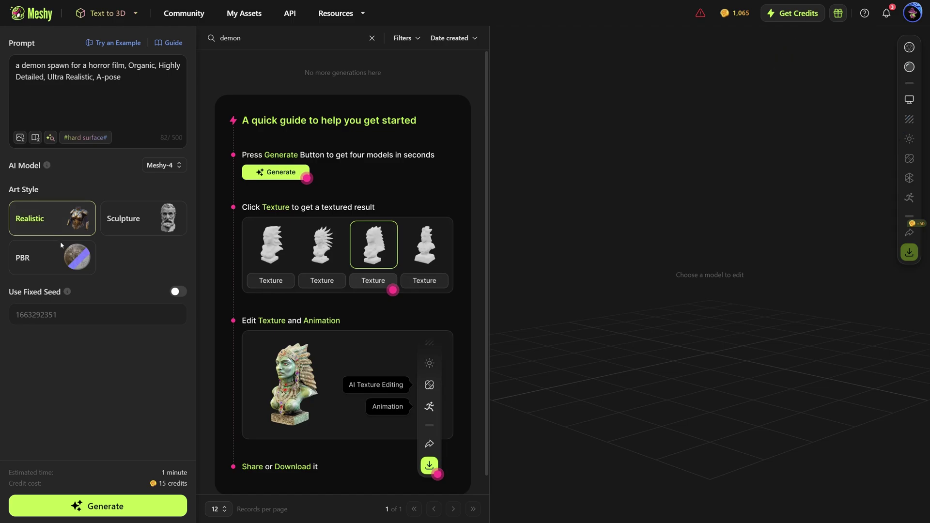
pyautogui.moveTo(68, 294)
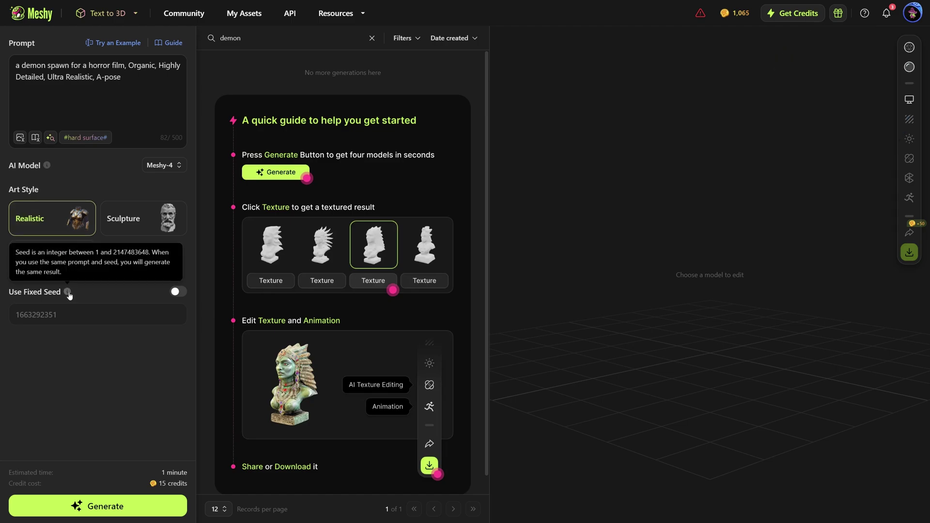
pyautogui.click(84, 507)
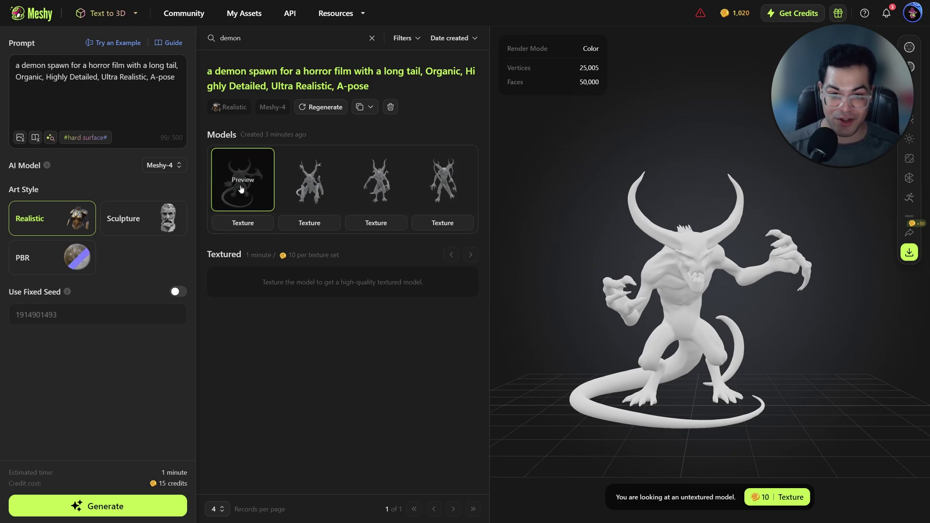
# Preview the second, third and fourth generated demon models, and inspect the third one up close from several angles
pyautogui.click(308, 194)
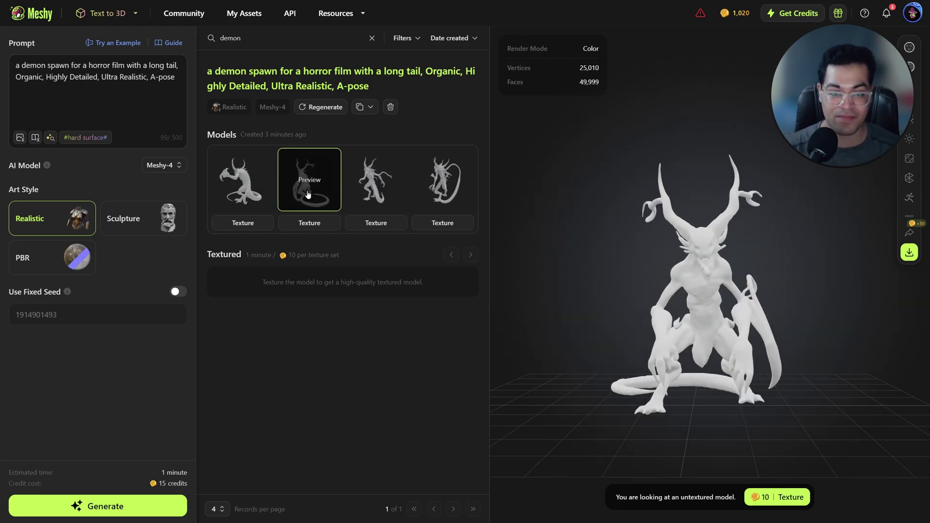
pyautogui.click(372, 194)
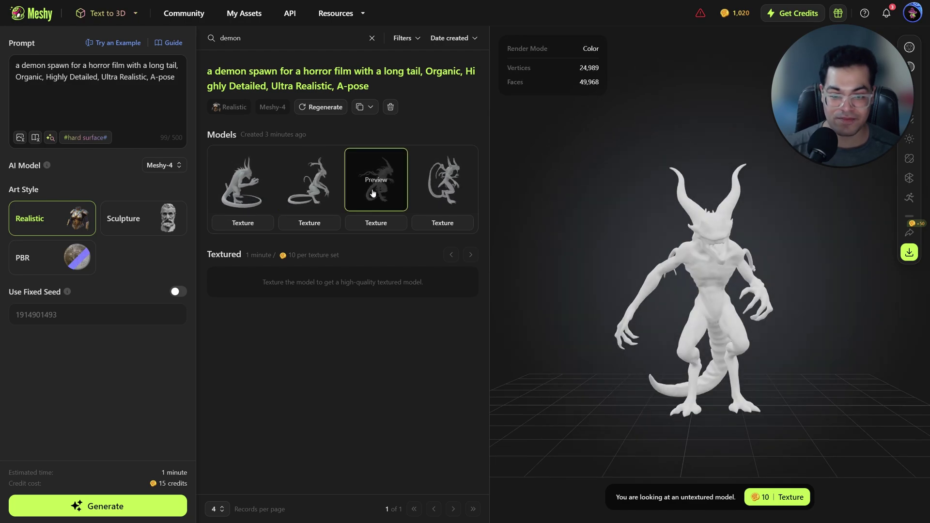
pyautogui.click(440, 189)
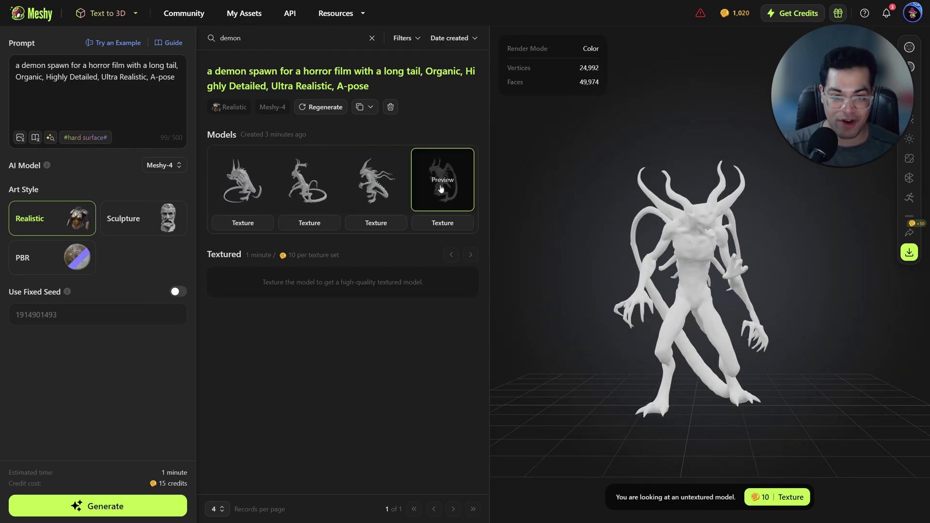
pyautogui.click(380, 186)
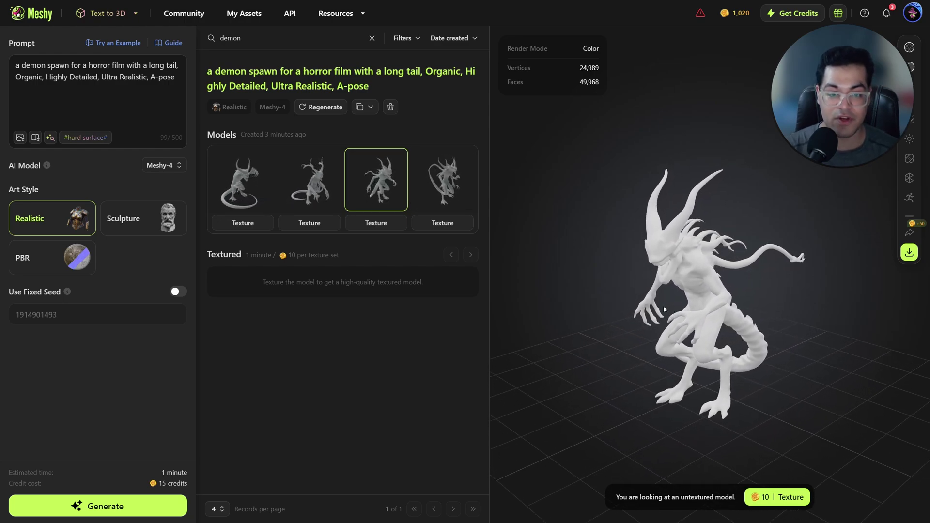
pyautogui.scroll(5, 698, 324)
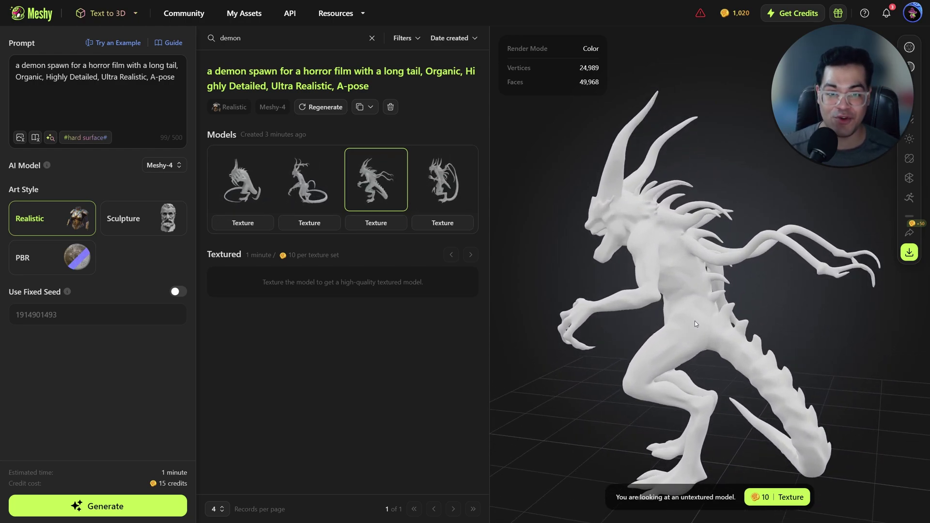
pyautogui.moveTo(694, 321); pyautogui.dragTo(713, 341)
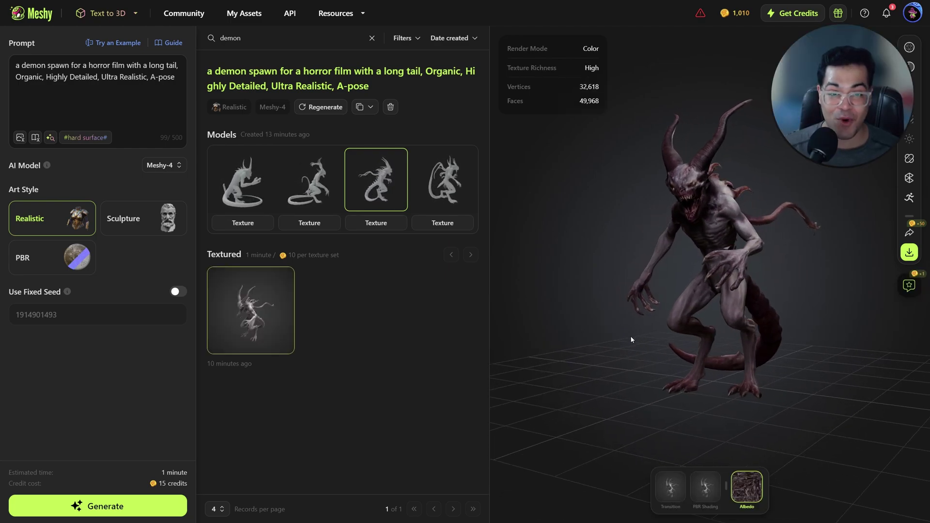
# Examine the textured demon model up close, from the legs and feet to the full body and head
pyautogui.scroll(5, 731, 293)
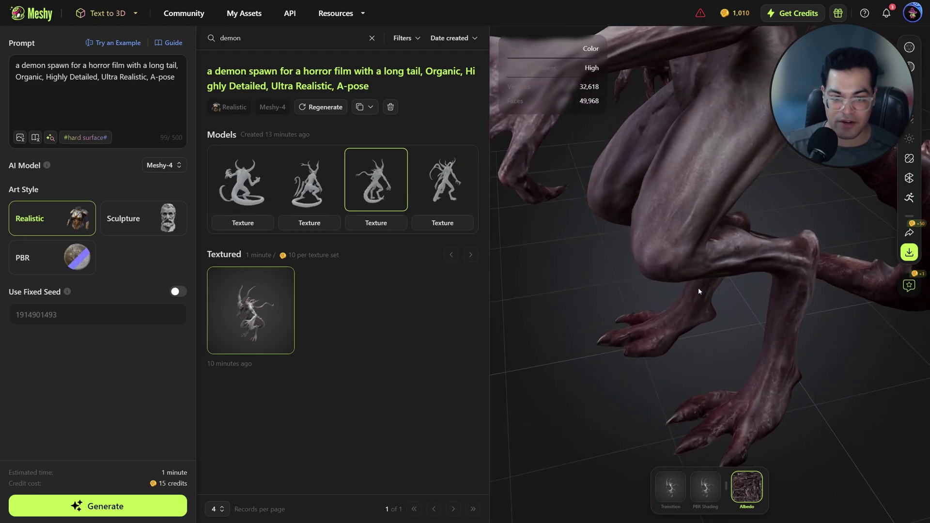
pyautogui.scroll(-5, 749, 263)
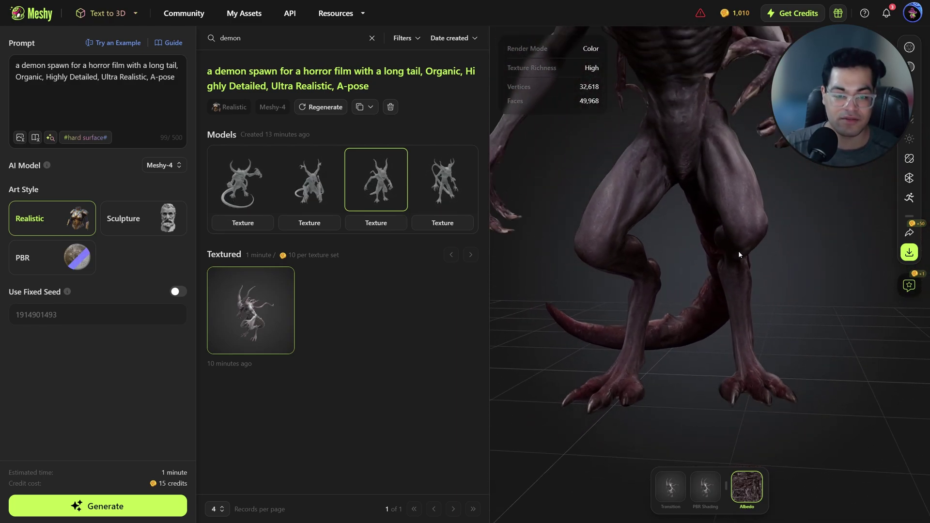
pyautogui.scroll(-4, 742, 213)
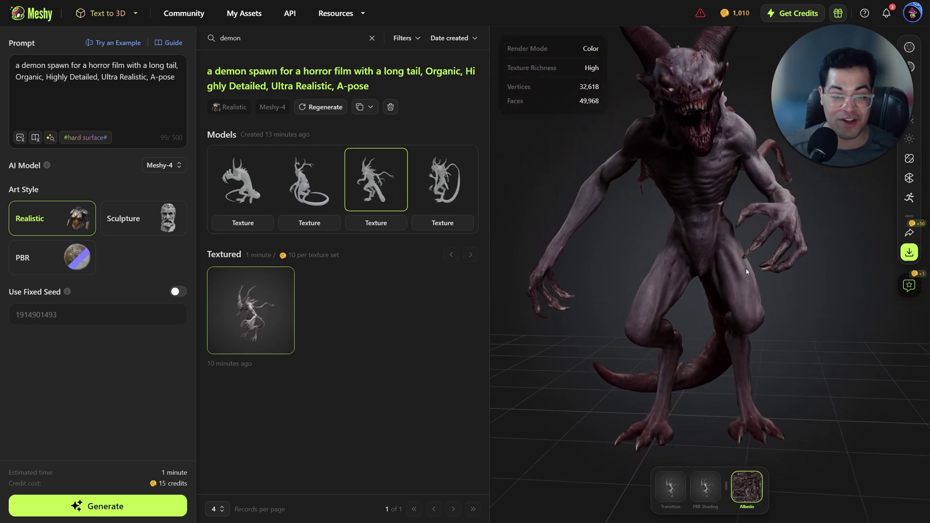
pyautogui.scroll(-2, 743, 294)
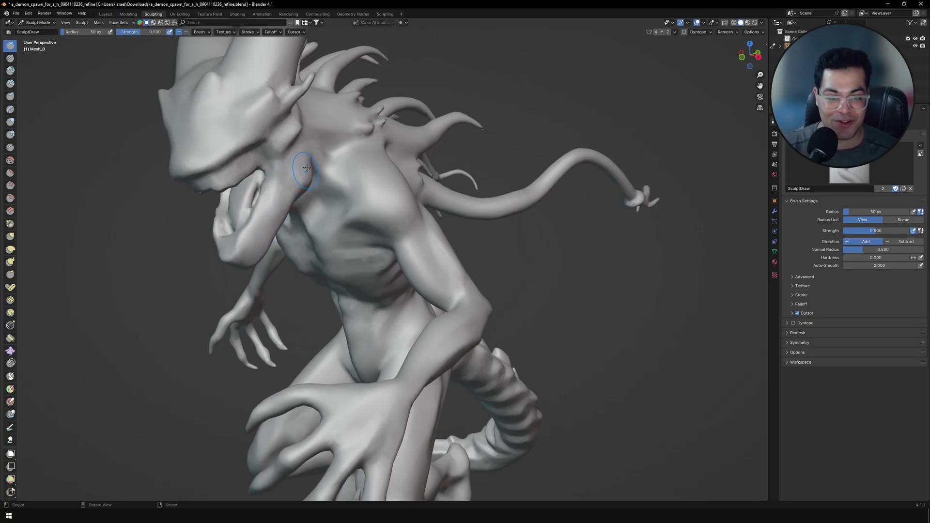
# Switch to Blender and examine the demon mesh's torso, side and back spikes in Sculpt Mode from several angles
pyautogui.moveTo(350, 267); pyautogui.dragTo(434, 253, button='middle')
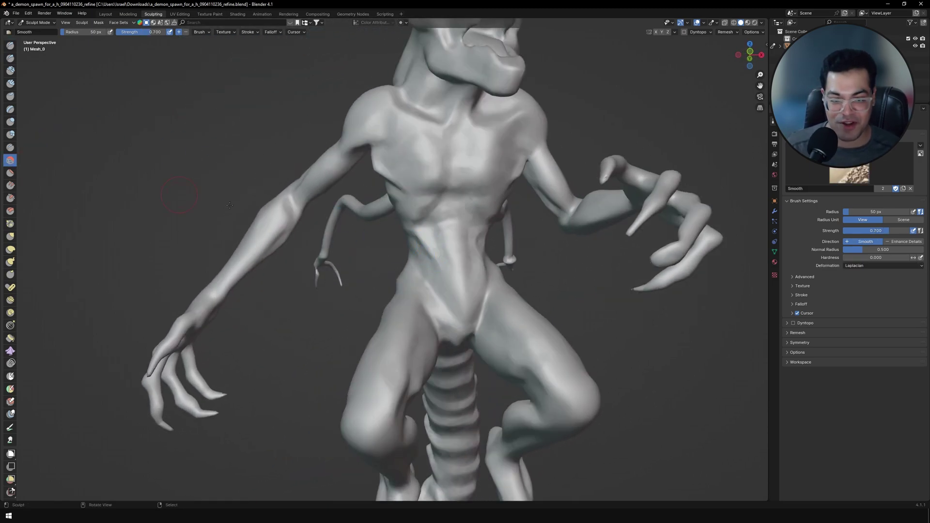
pyautogui.scroll(4, 451, 263)
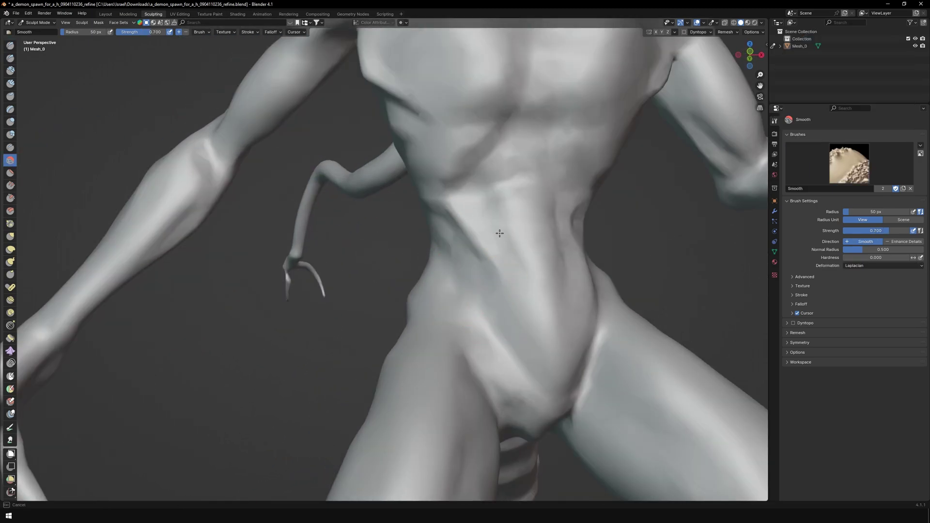
pyautogui.moveTo(648, 267); pyautogui.dragTo(402, 279, button='middle')
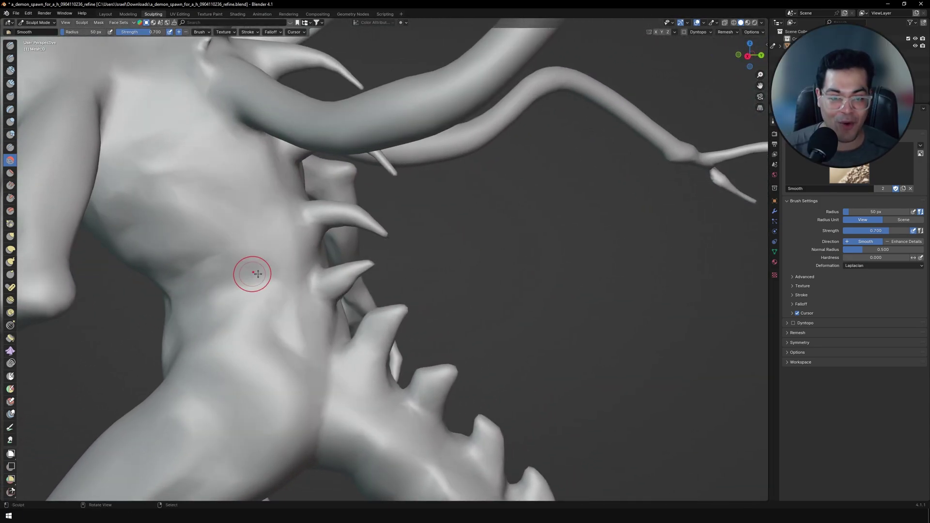
pyautogui.scroll(-10, 364, 326)
pyautogui.moveTo(297, 328); pyautogui.dragTo(358, 322, button='middle')
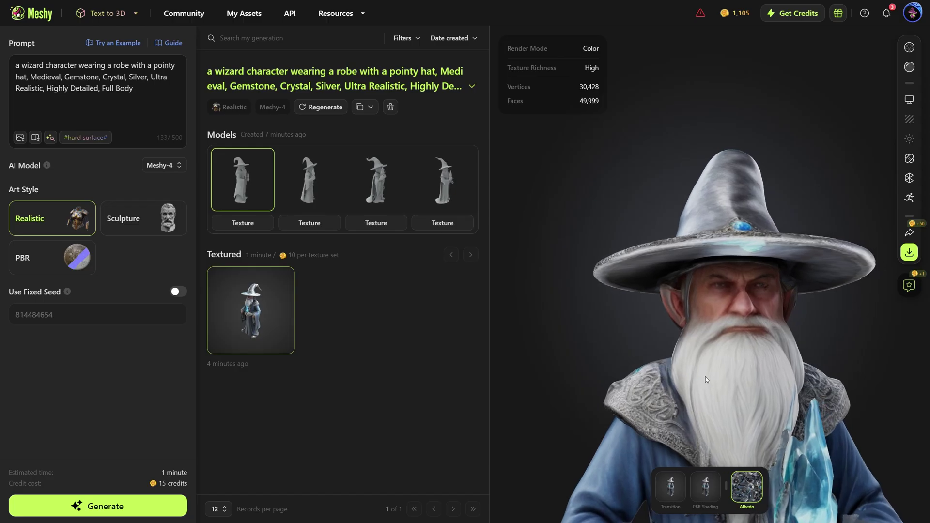
# Return to Meshy and inspect the textured wizard character and the PBR-shaded ceremonial dagger from different angles
pyautogui.moveTo(695, 378)
pyautogui.mouseDown()
pyautogui.moveTo(661, 379)
pyautogui.moveTo(710, 378)
pyautogui.mouseUp()
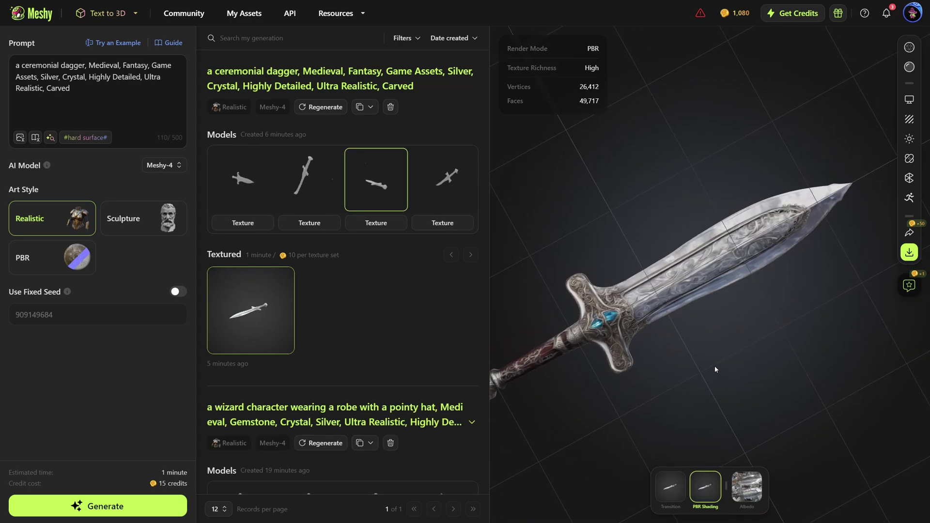
pyautogui.moveTo(724, 340); pyautogui.dragTo(606, 372)
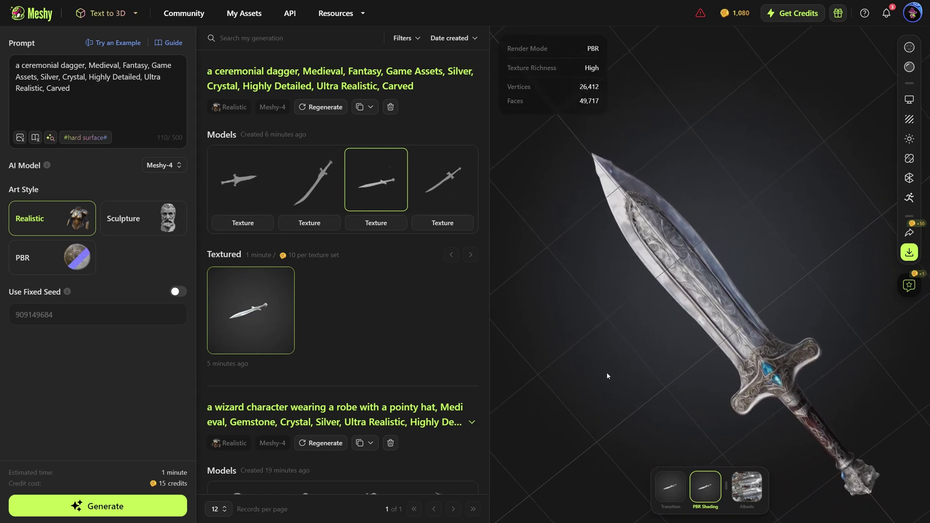